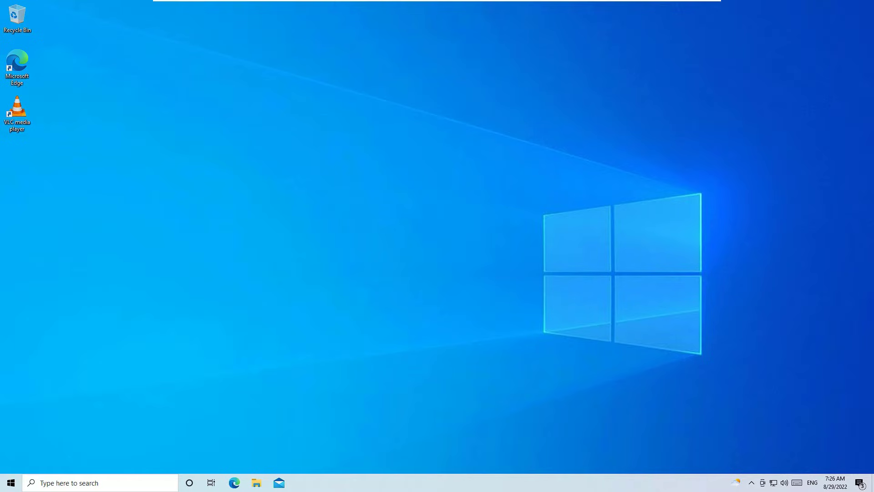
- Open Command Prompt from the Start menu and enter devmgmt.msc at the prompt
key("super")
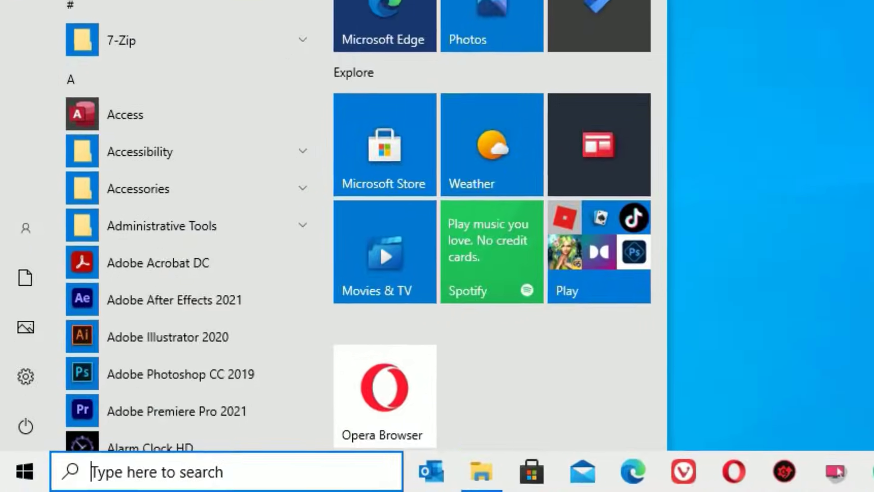
type("cm")
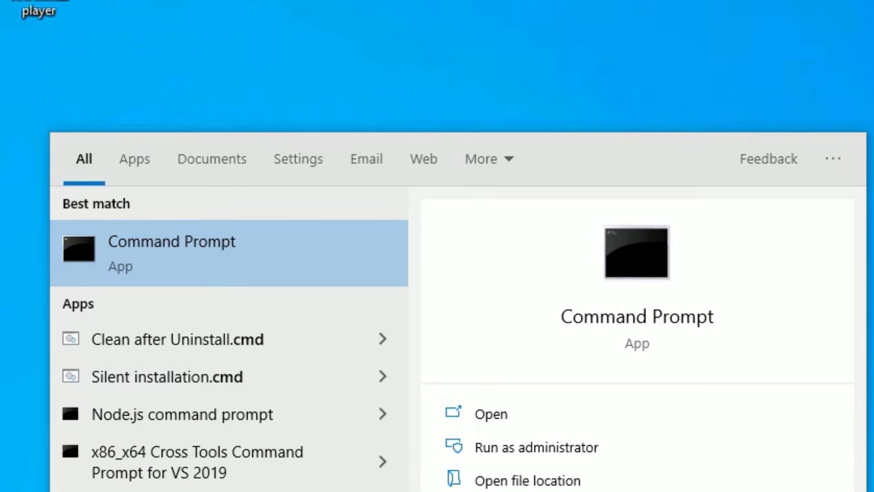
key("Return")
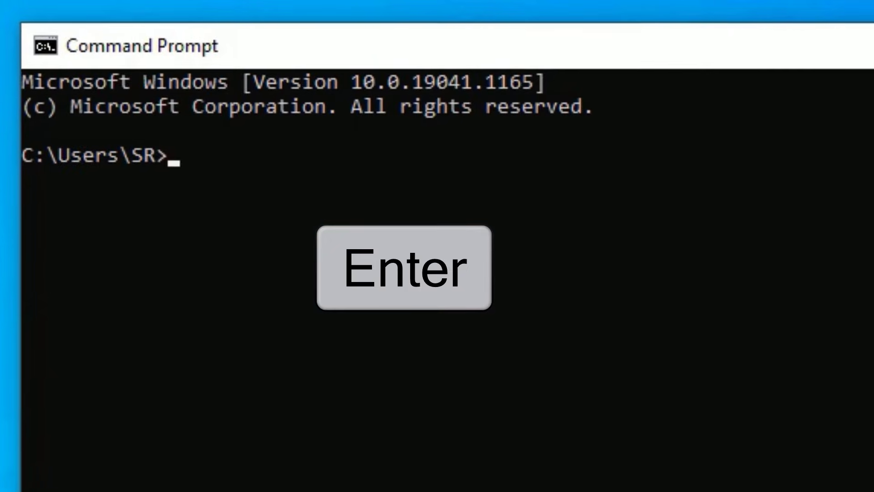
type("dev")
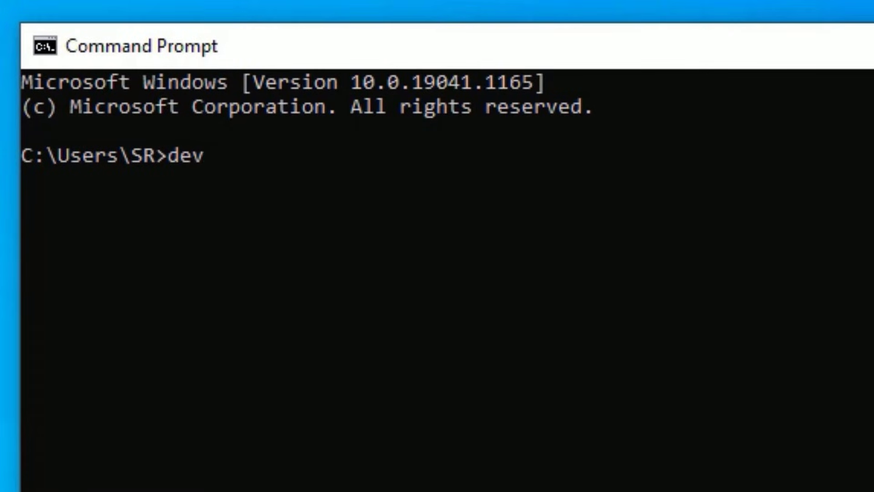
type("mgmt.m")
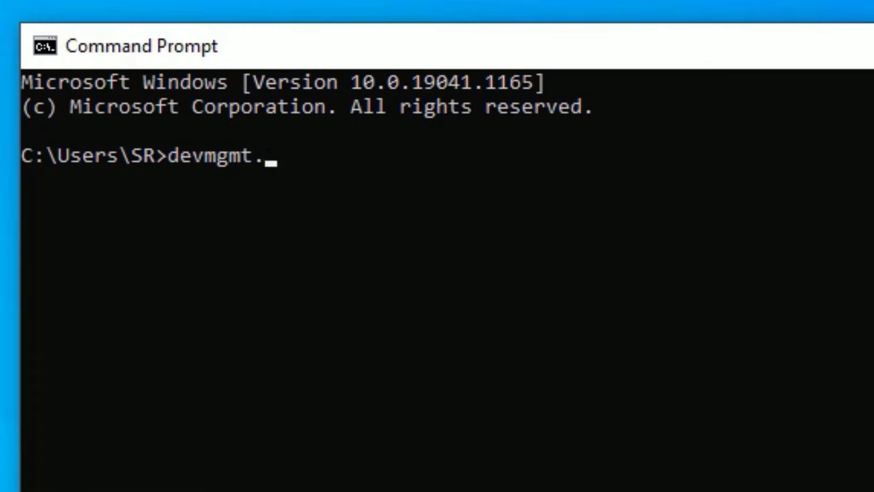
type("sc")
- Launch Device Manager and open HID-compliant mouse Properties under Mice and other pointing devices
key("Return")
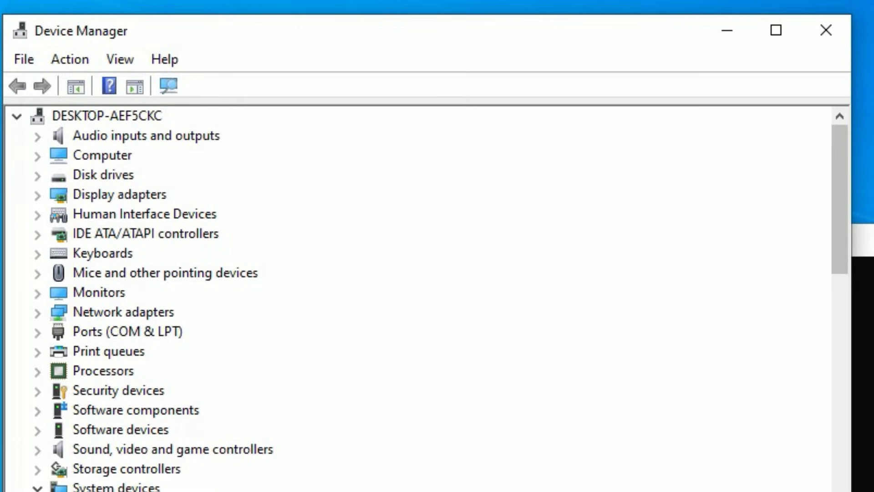
key("Tab")
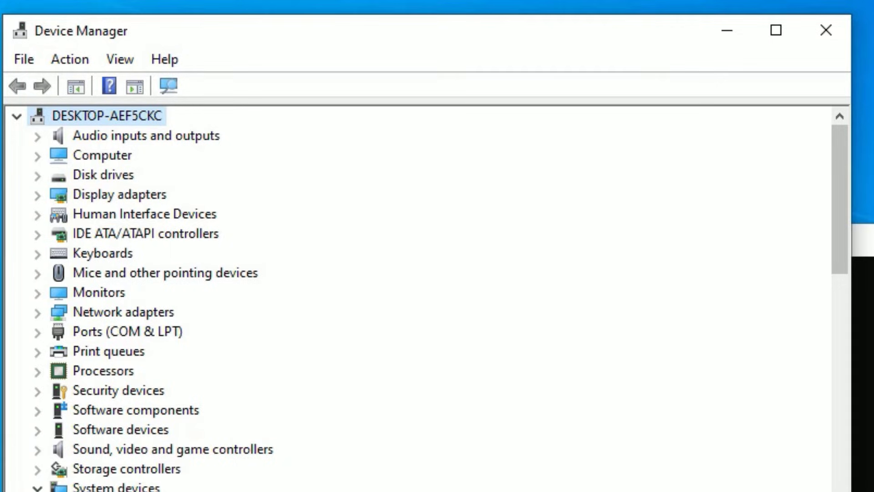
key("Down")
key("Down")
key("Down")
key("Down")
key("Down")
key("Down")
key("Down")
key("Down")
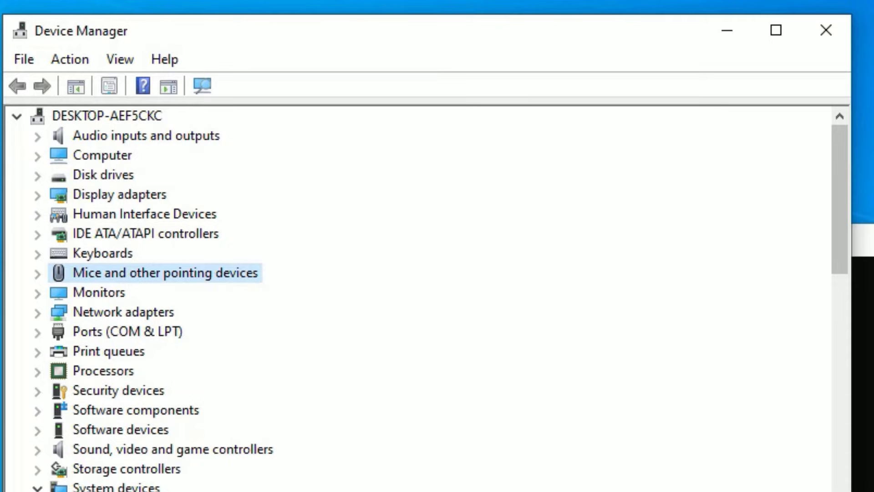
key("Right")
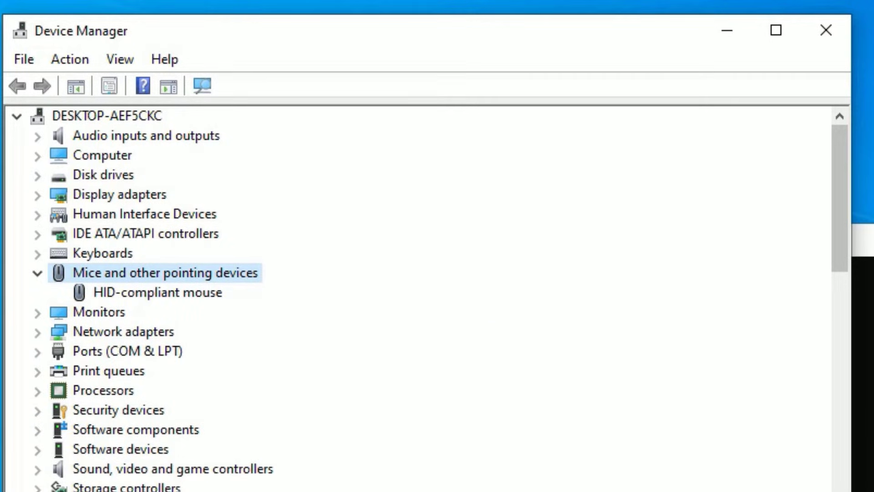
key("Down")
key("Return")
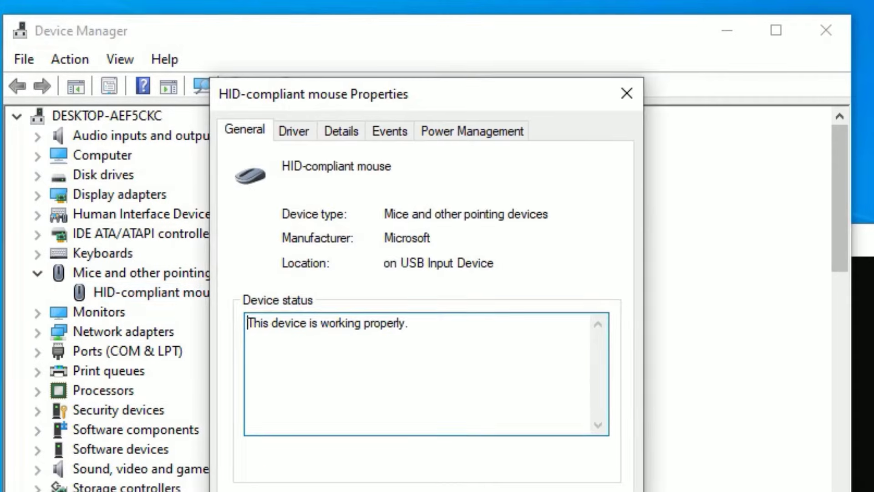
- Start Update Driver from the HID-compliant mouse's Driver tab
key("Tab")
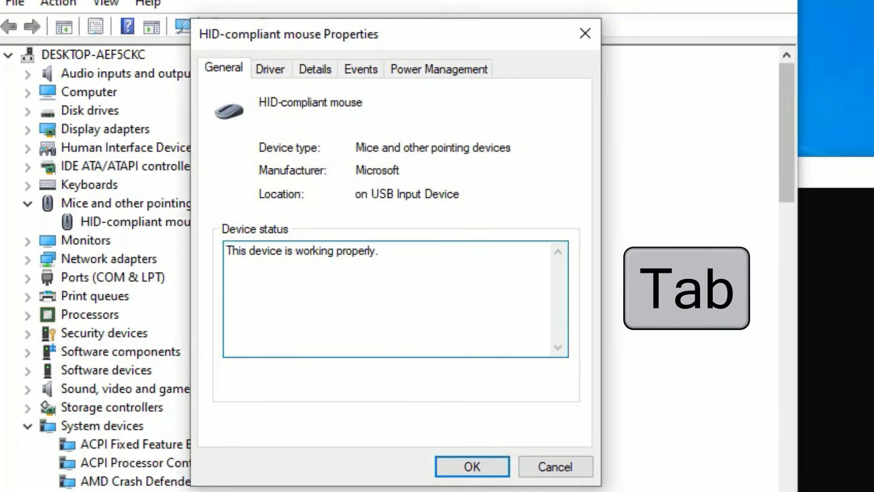
key("Tab")
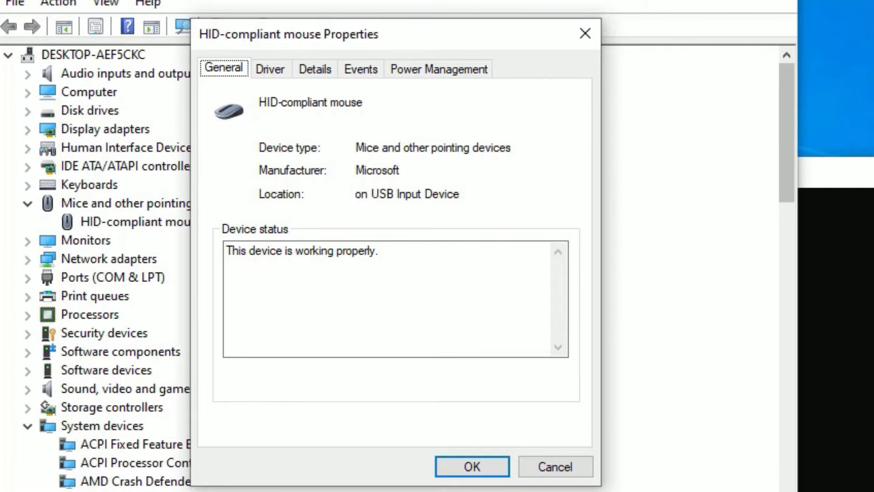
key("Right")
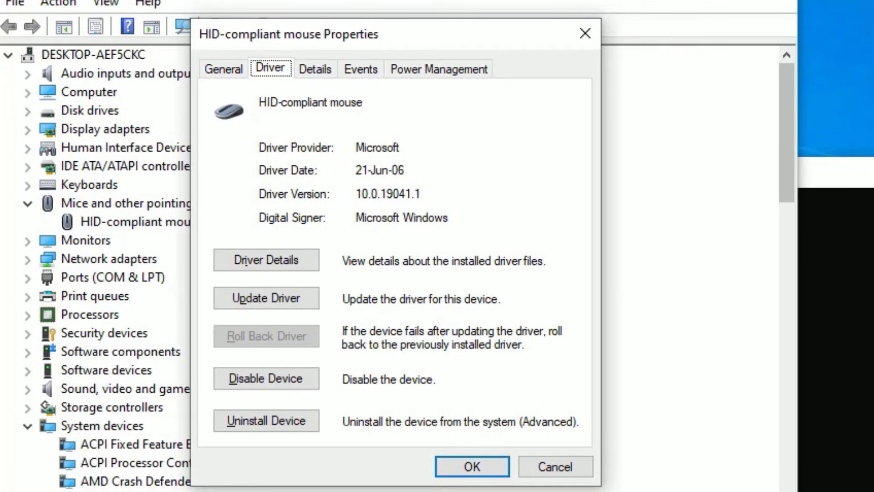
key("Tab")
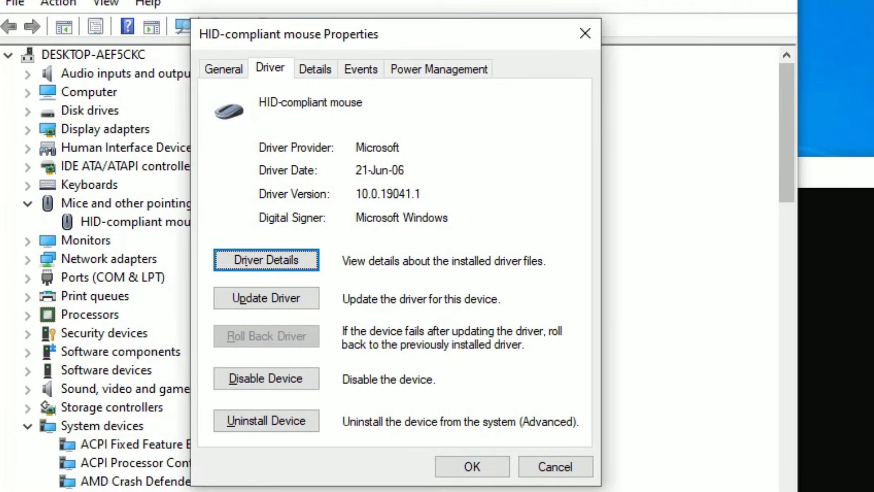
key("Tab")
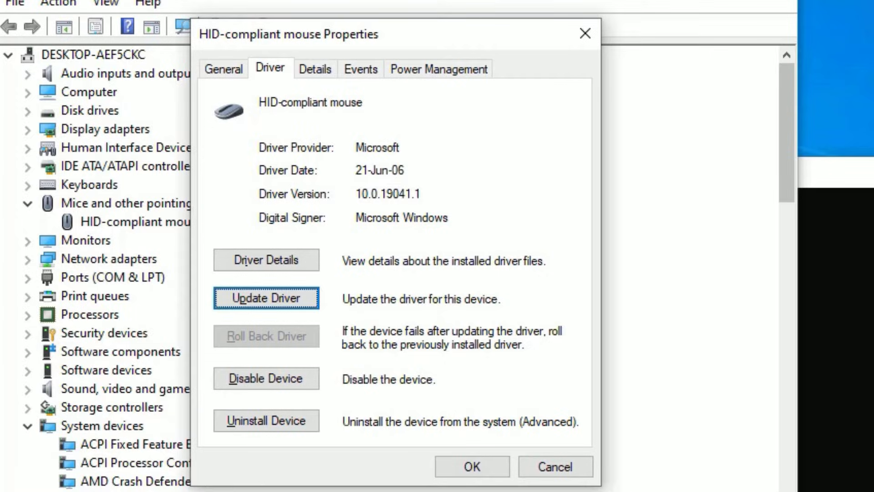
key("Return")
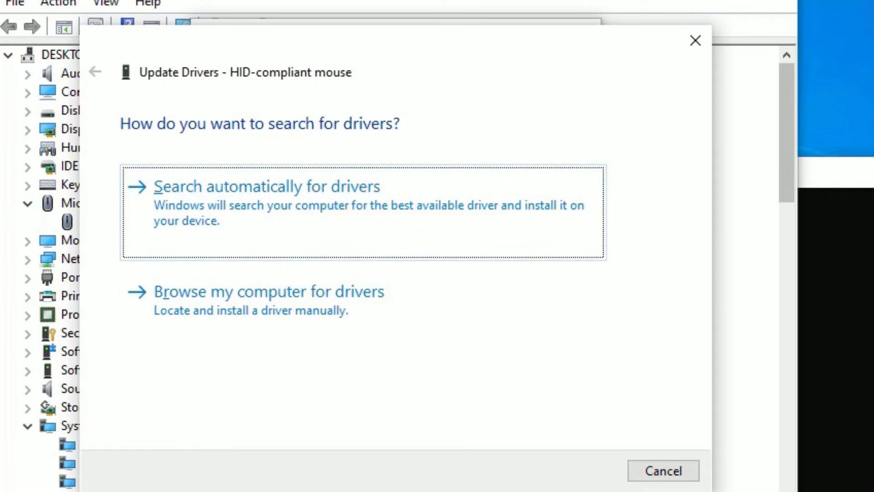
- Choose to browse the computer and pick from the list of available drivers
key("Tab")
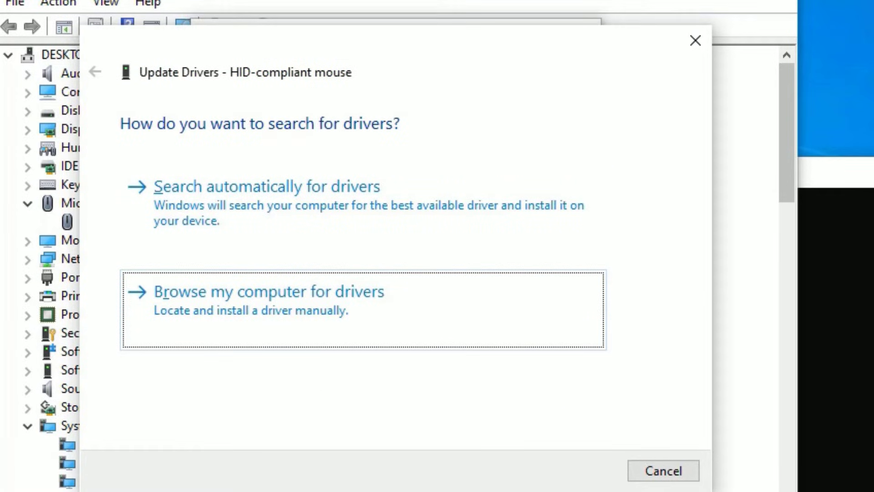
key("Return")
key("Tab")
key("Tab")
key("Tab")
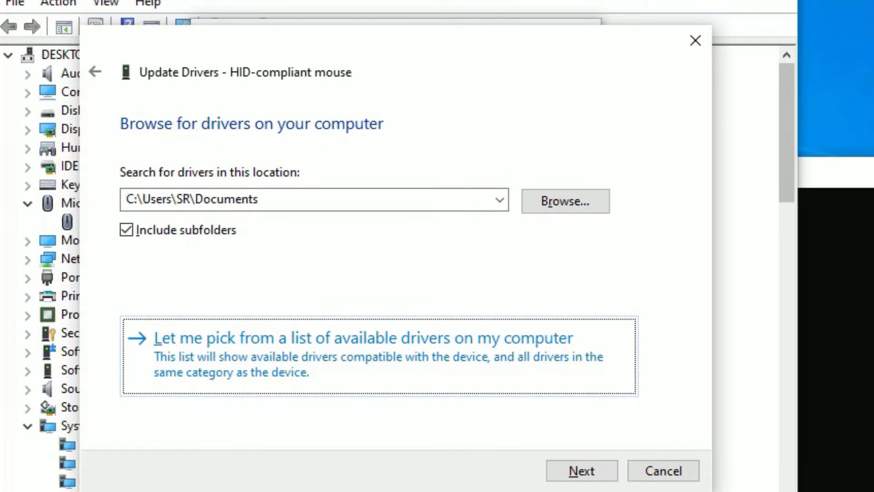
key("Return")
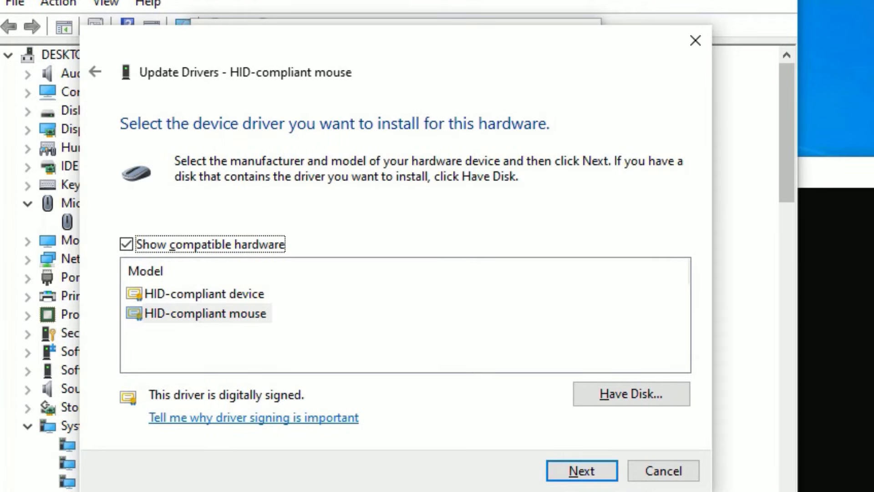
- Install the HID-compliant device driver, then close the wizard and Properties dialog
key("Tab")
key("Tab")
key("Tab")
key("Tab")
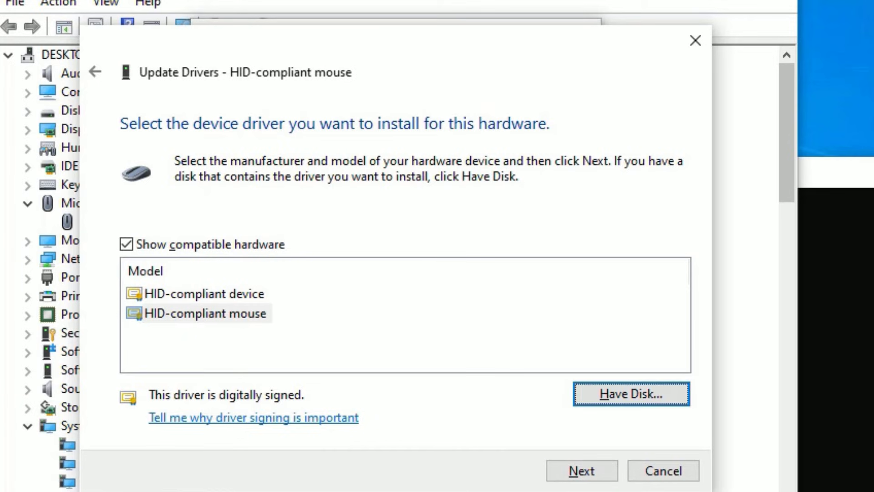
key("Tab")
key("Tab")
key("Tab")
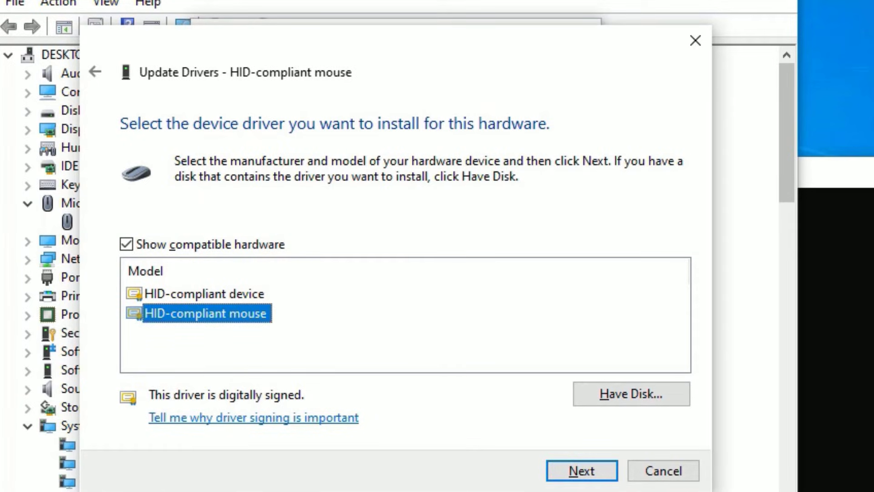
key("Up")
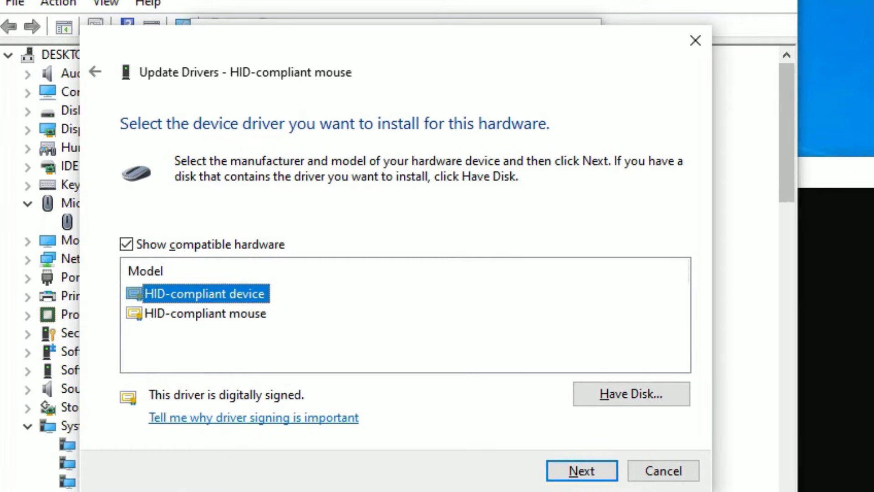
key("Return")
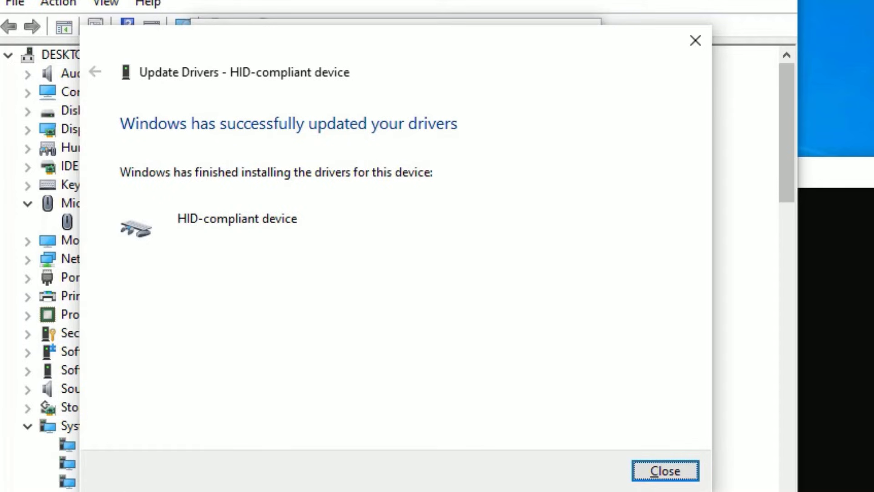
key("Return")
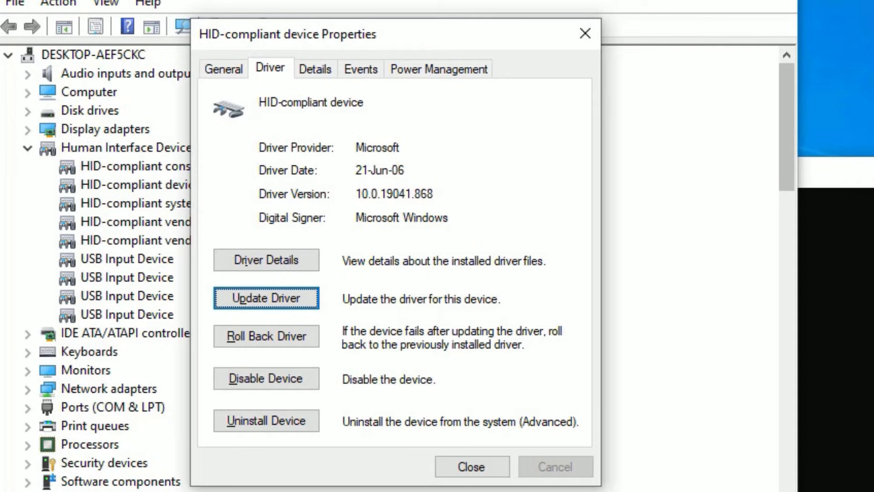
key("Tab")
key("Tab")
key("Tab")
key("Tab")
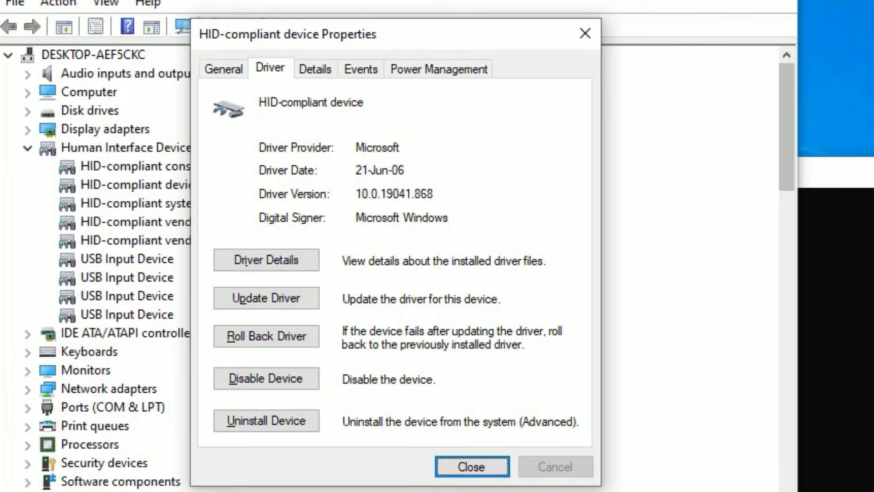
key("Return")
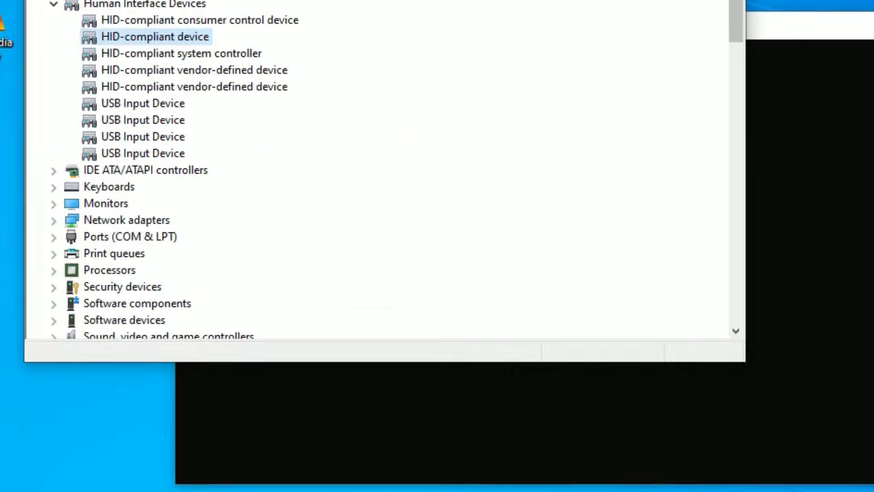
- Restart the PC from the Start menu's Power options
key("super")
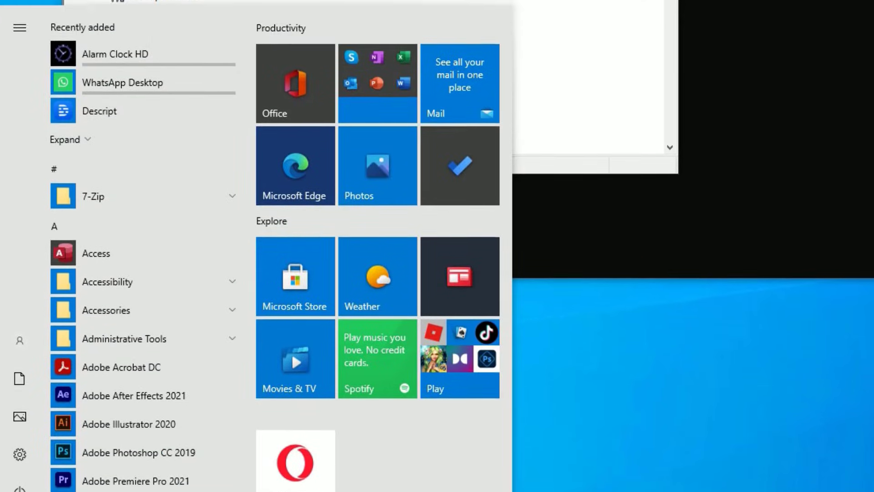
key("Down")
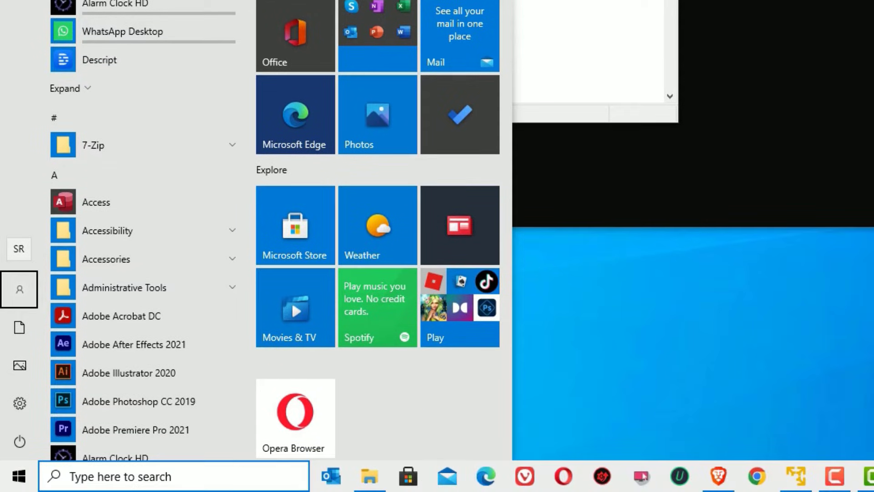
key("Down")
key("Down")
key("Down")
key("Down")
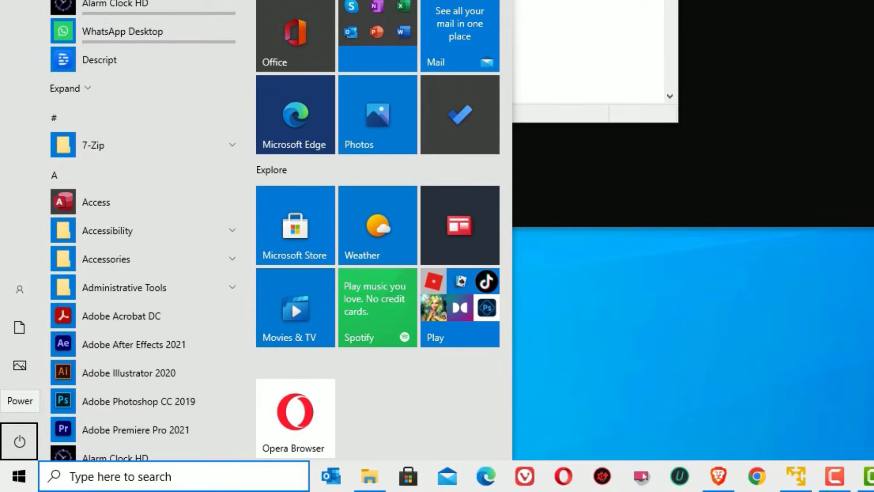
key("Return")
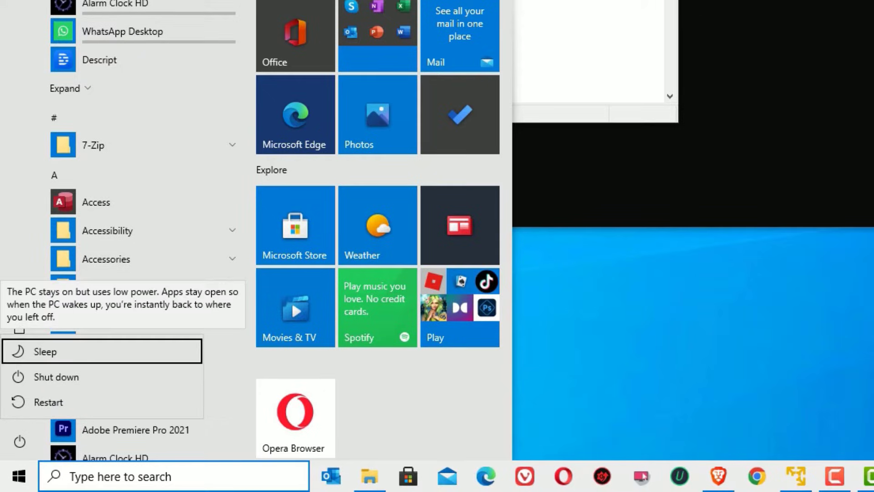
key("Down")
key("Down")
key("Return")
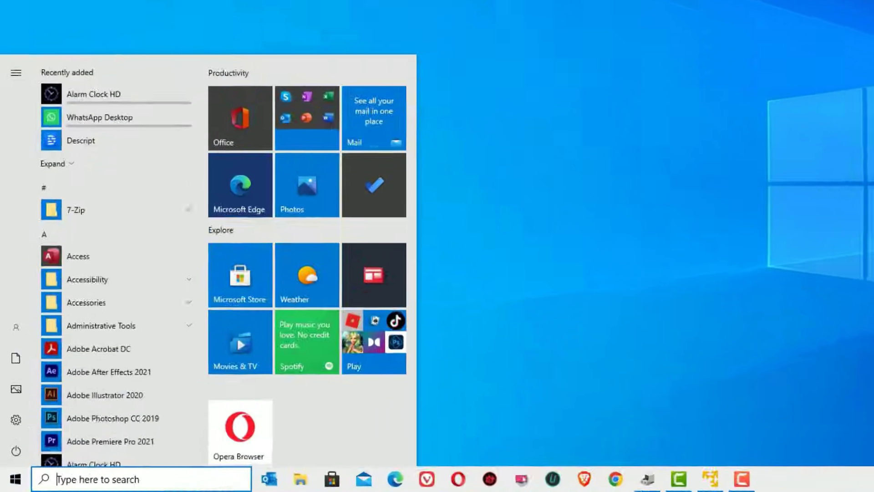
- Open Device Manager via search and expand Mice and other pointing devices to list the HID-compliant mouse
type("device")
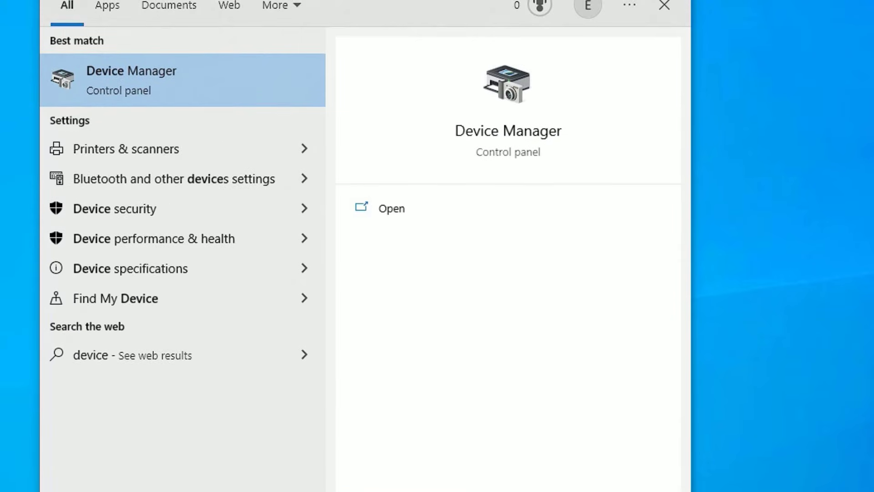
key("Return")
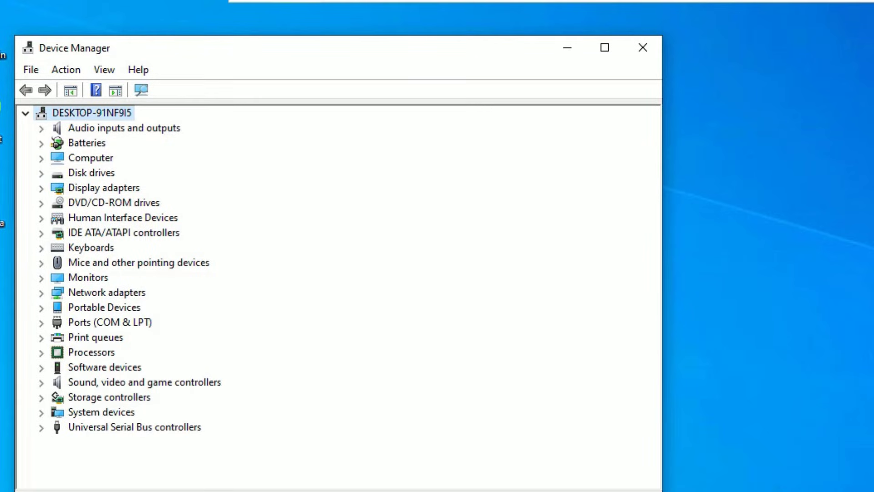
key("Down")
key("Down")
key("Down")
key("Down")
key("Down")
key("Down")
key("Down")
key("Down")
key("Down")
key("Down")
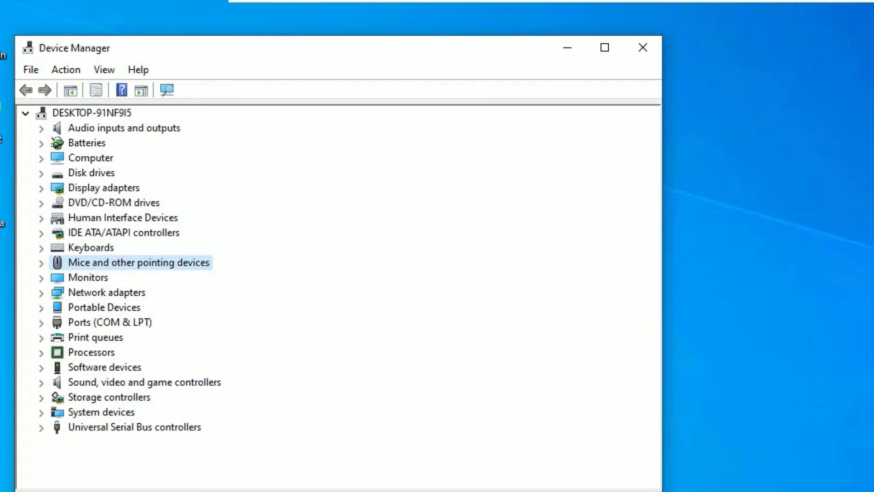
key("Right")
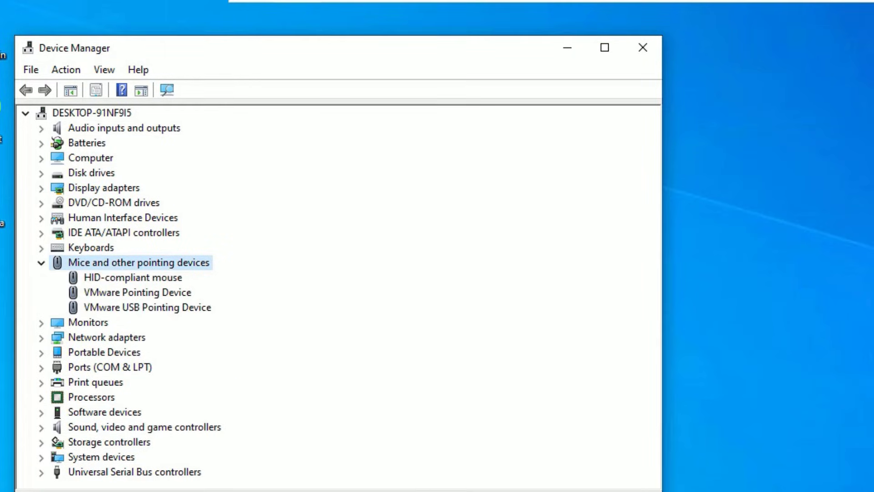
key("Down")
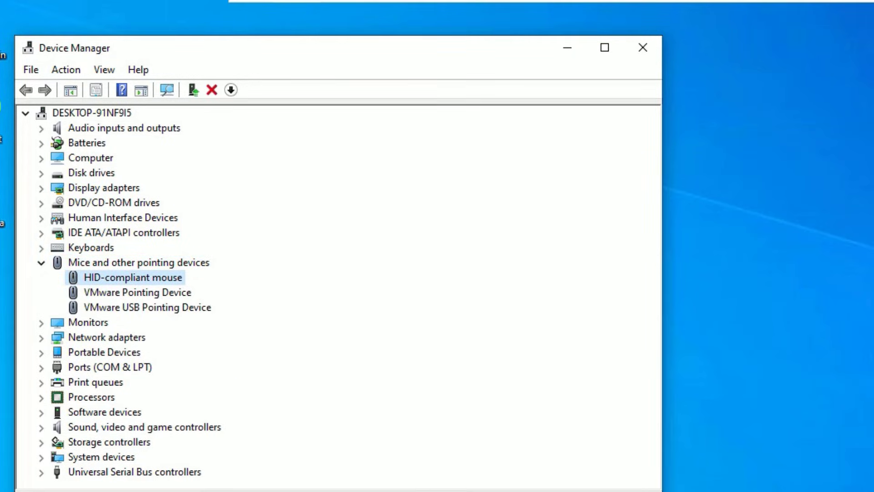
key("Down")
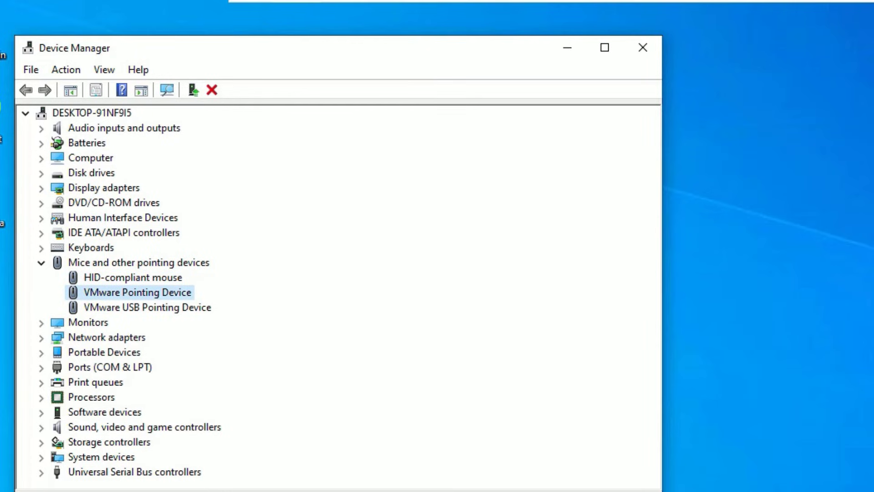
- Uninstall the HID-compliant mouse with Uninstall Device on its Driver tab and confirm
key("Up")
key("Return")
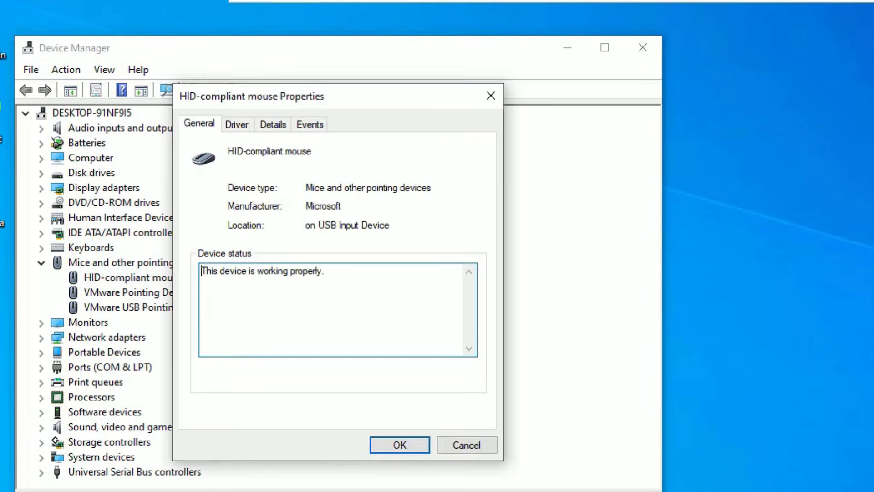
key("Tab")
key("Tab")
key("Tab")
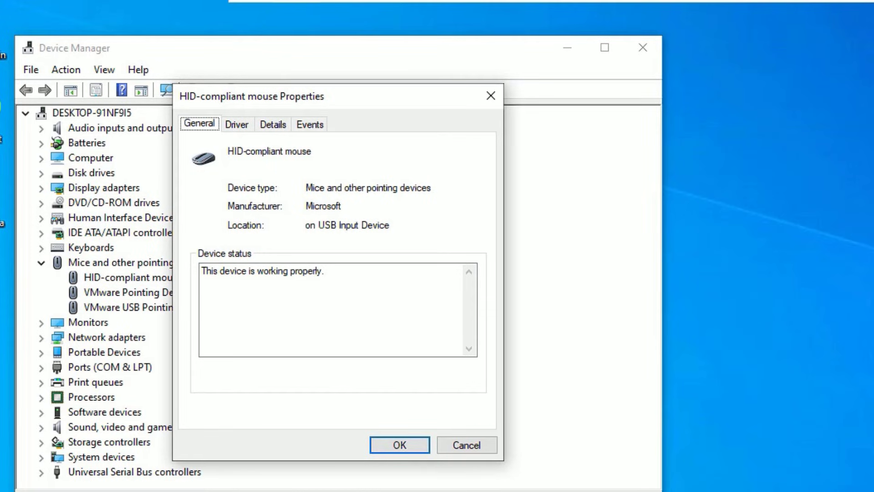
key("Right")
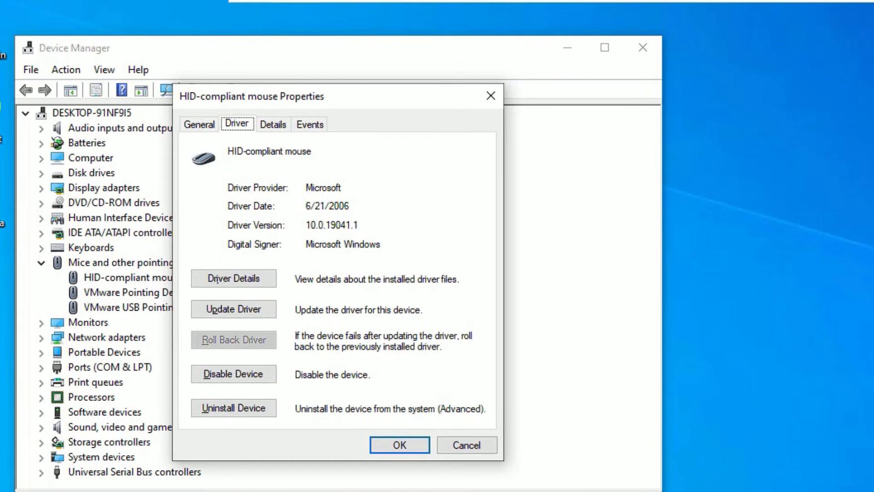
key("Tab")
key("Tab")
key("Tab")
key("Tab")
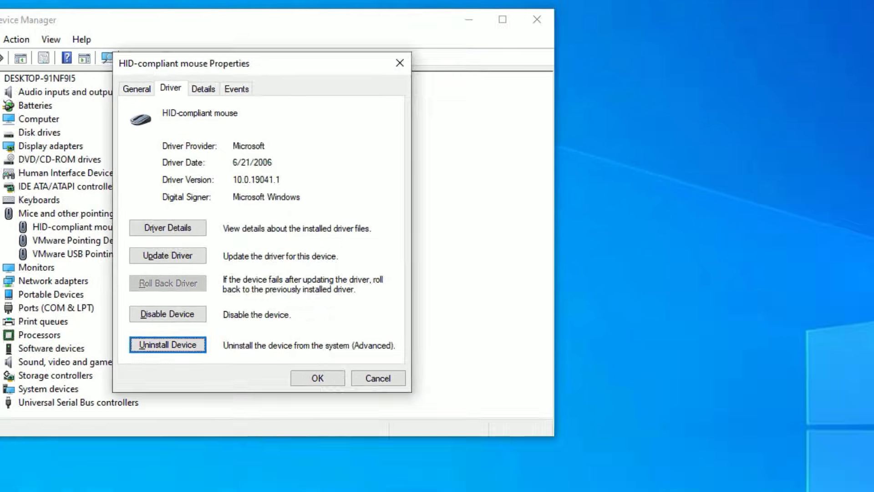
key("Return")
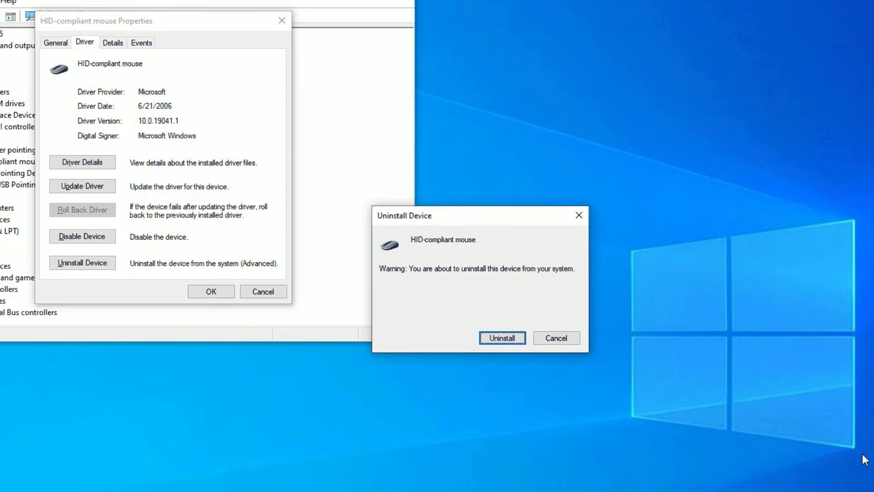
key("Return")
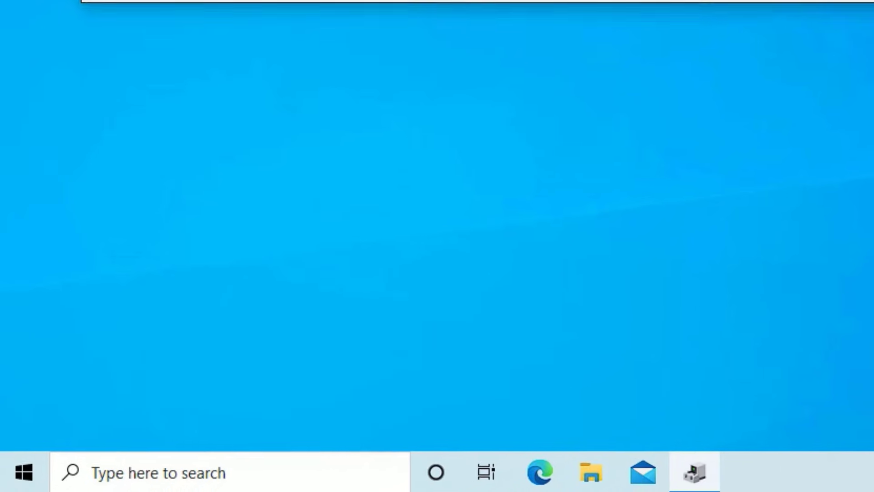
key("super")
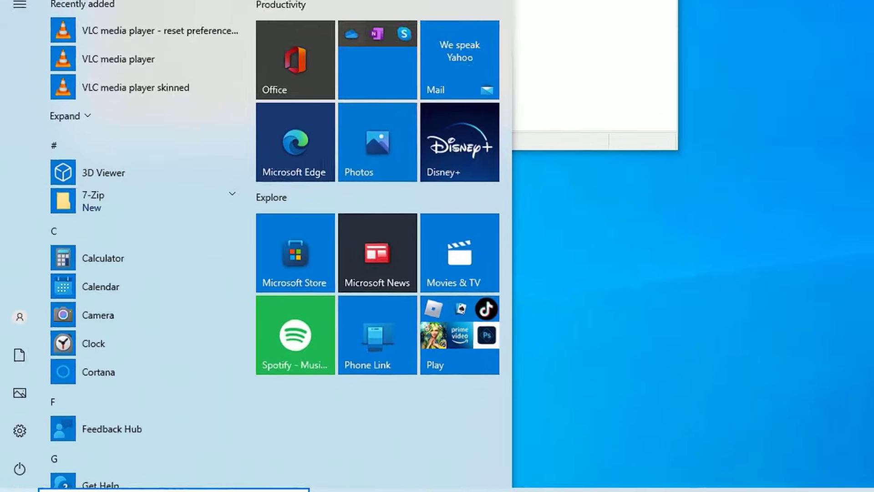
- Choose Restart from the Start menu's Power options
key("Tab")
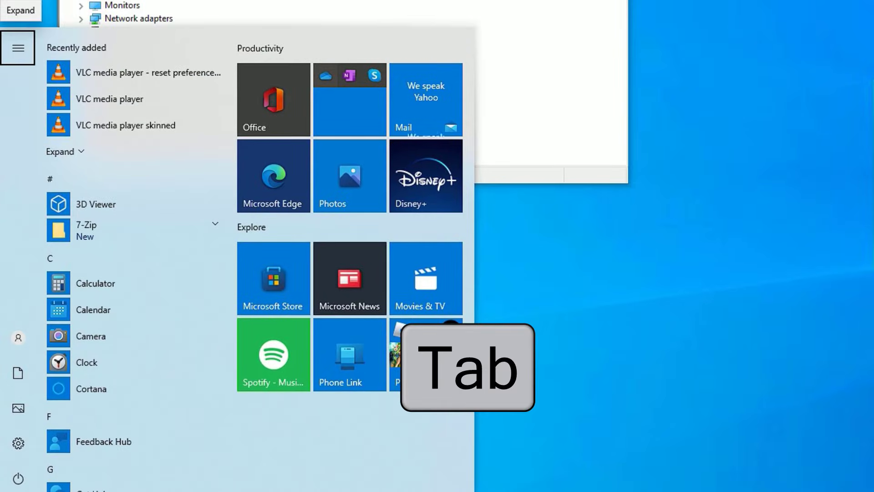
key("Down")
key("Down")
key("Down")
key("Down")
key("Down")
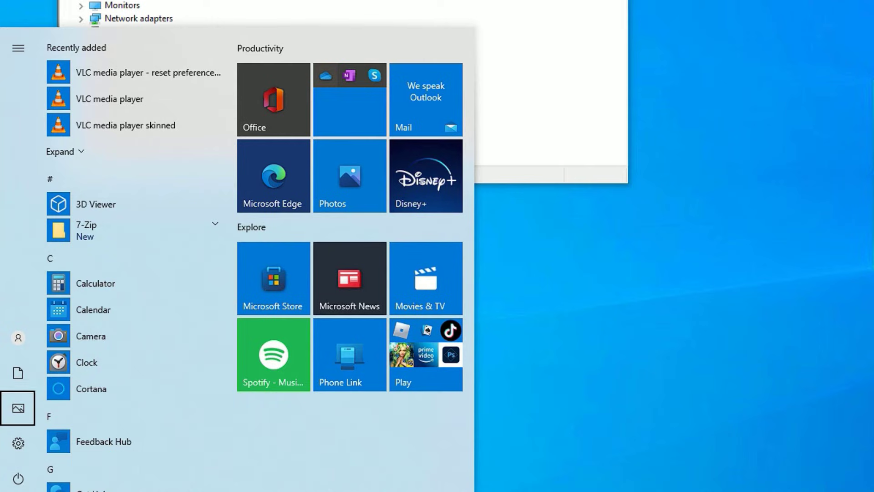
key("Return")
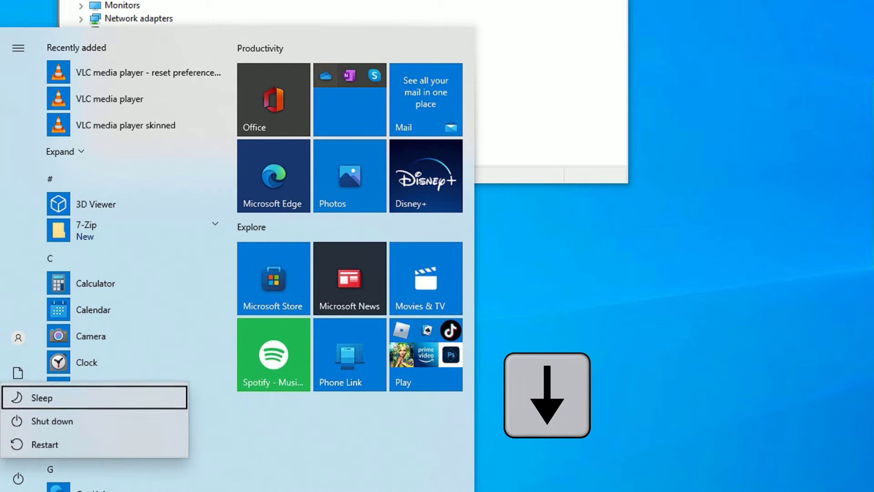
key("Down")
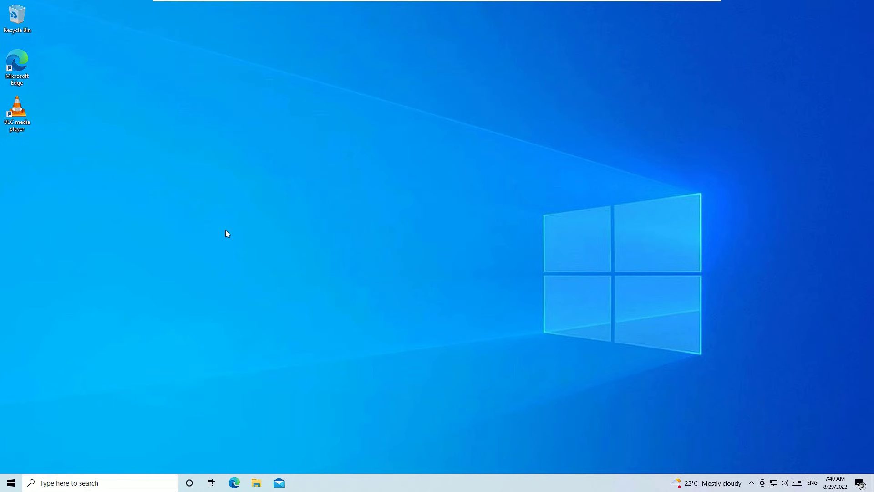
- Search for 'registry editor', launch it, and approve the administrator prompt
left_click(114, 481)
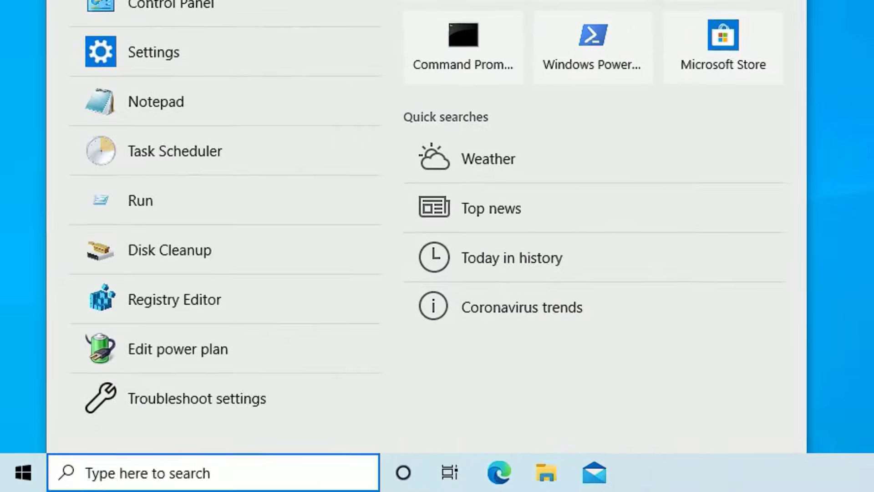
type("registry editor")
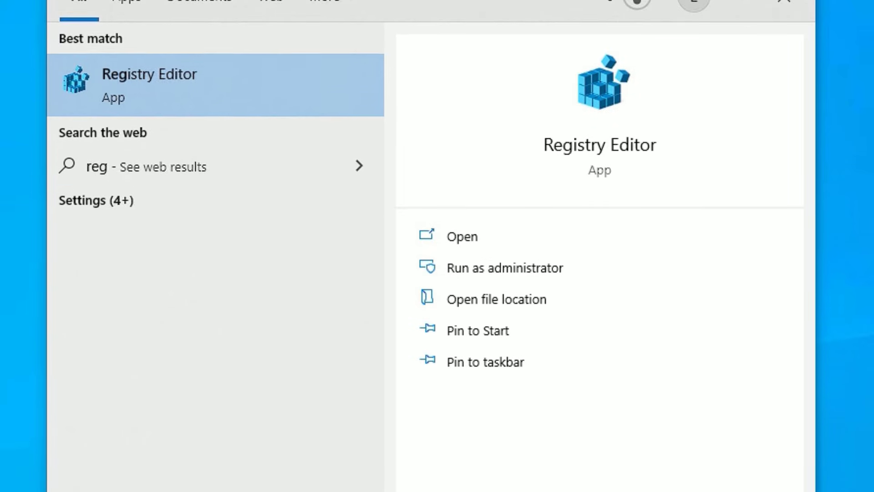
key("Return")
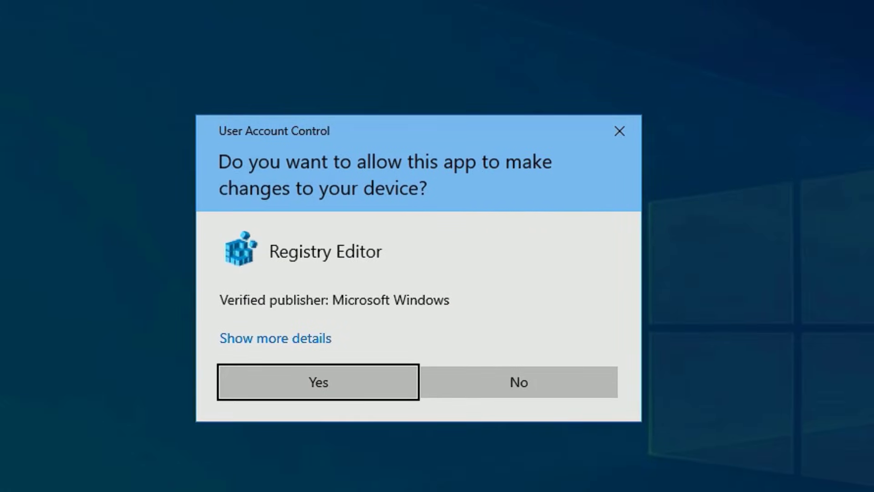
key("Return")
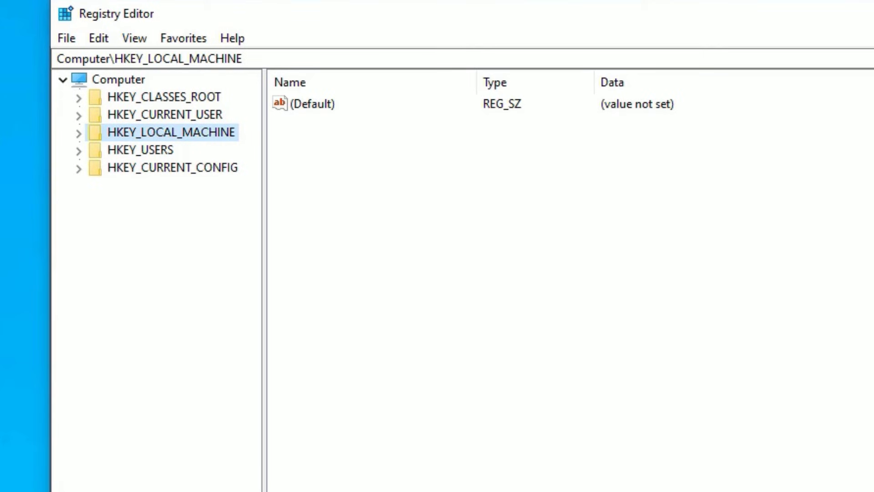
- Expand HKEY_LOCAL_MACHINE\SOFTWARE\Microsoft in the registry tree and reach the Windows key
key("Right")
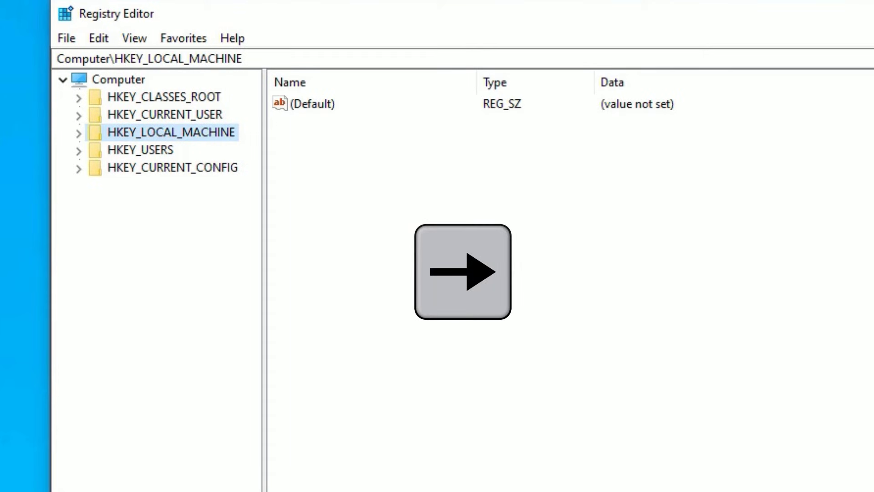
key("Right")
key("Down")
key("Down")
key("Down")
key("Down")
key("Down")
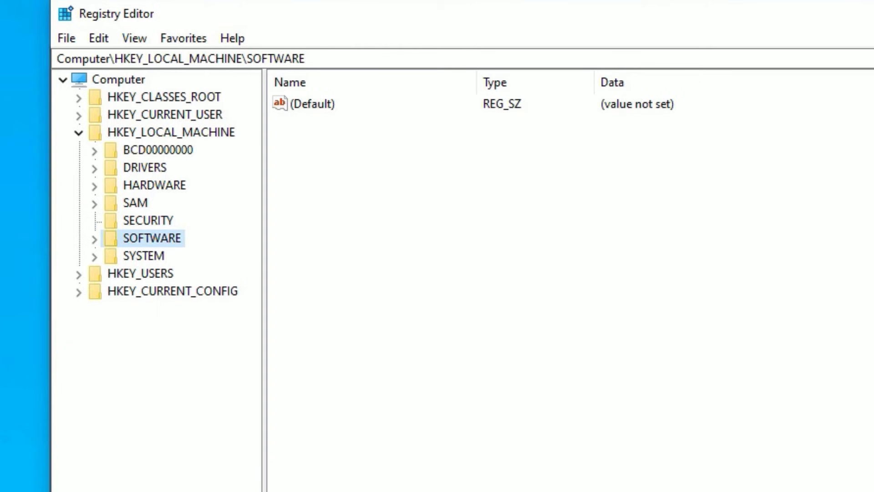
key("Right")
key("Down")
key("Down")
key("Down")
key("Down")
key("Down")
key("Down")
key("Down")
key("Down")
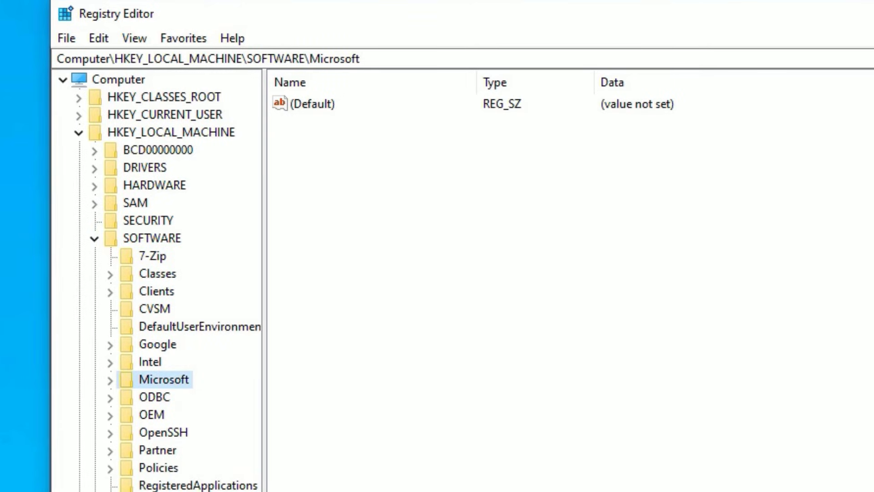
key("Right")
key("Down")
key("Down")
key("Down")
key("Down")
key("Down")
key("Down")
key("Down")
key("Down")
key("Down")
key("Down")
key("Down")
key("Down")
key("Down")
key("Down")
key("Down")
key("Down")
key("Down")
key("Down")
key("Down")
key("Down")
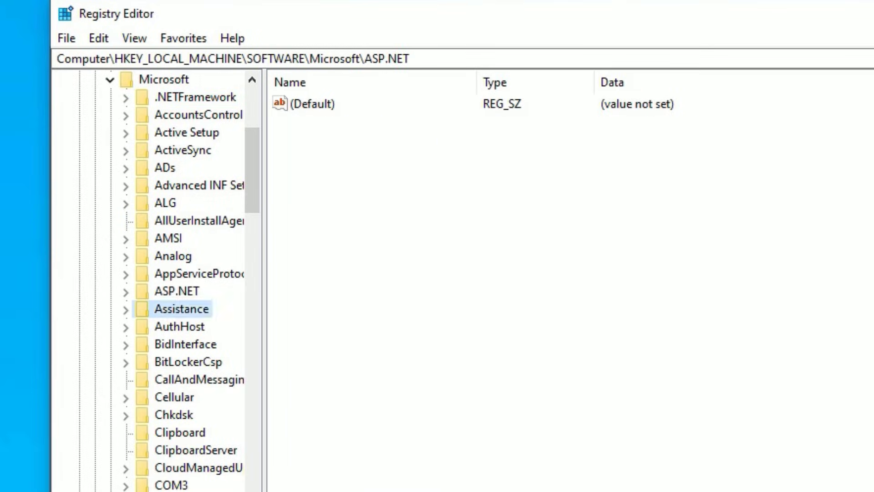
key("Down")
key("Down")
key("Down")
key("Down")
key("Down")
key("Down")
key("Down")
key("Down")
key("Down")
key("Down")
key("Down")
key("Down")
key("Down")
key("Down")
key("Down")
key("Down")
key("Down")
key("Down")
key("Down")
key("Down")
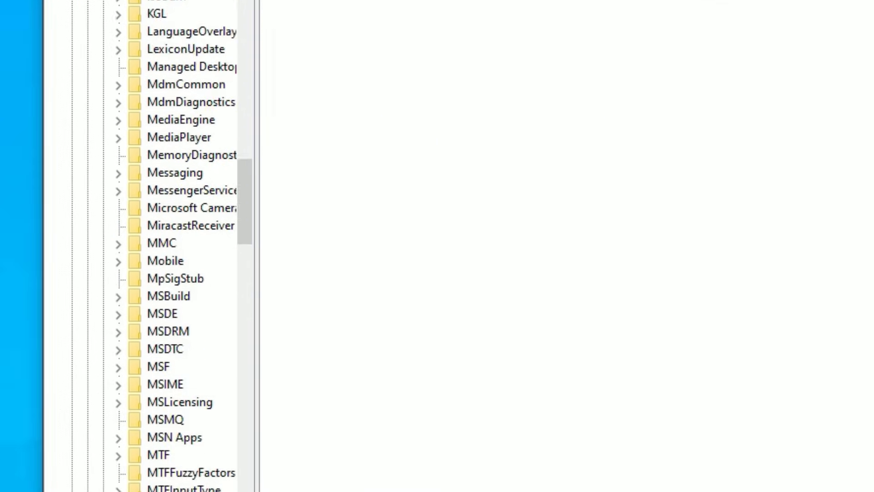
key("Down")
key("Down")
key("Down")
key("Down")
key("Down")
key("Down")
key("Down")
key("Down")
key("Down")
key("Down")
key("Down")
key("Down")
key("Down")
key("Down")
key("Down")
key("Down")
key("Down")
key("Down")
key("Down")
key("Down")
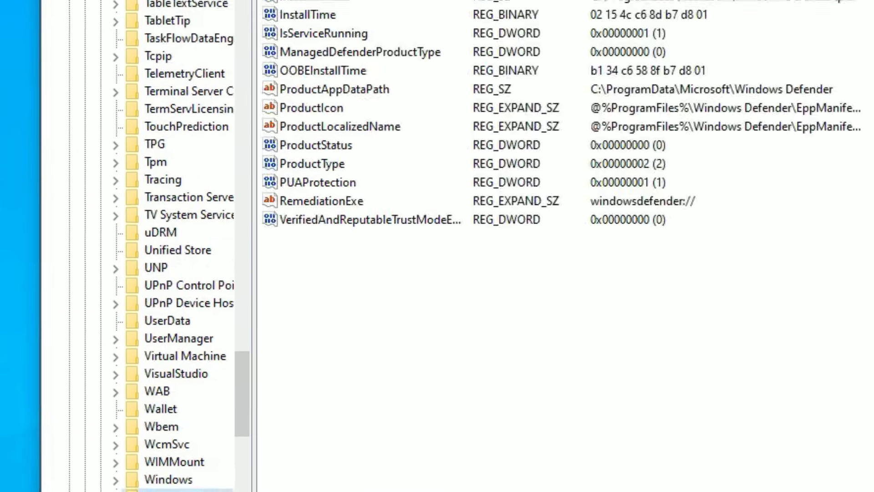
key("Up")
- Expand Windows\CurrentVersion\Policies and open the System key
key("Right")
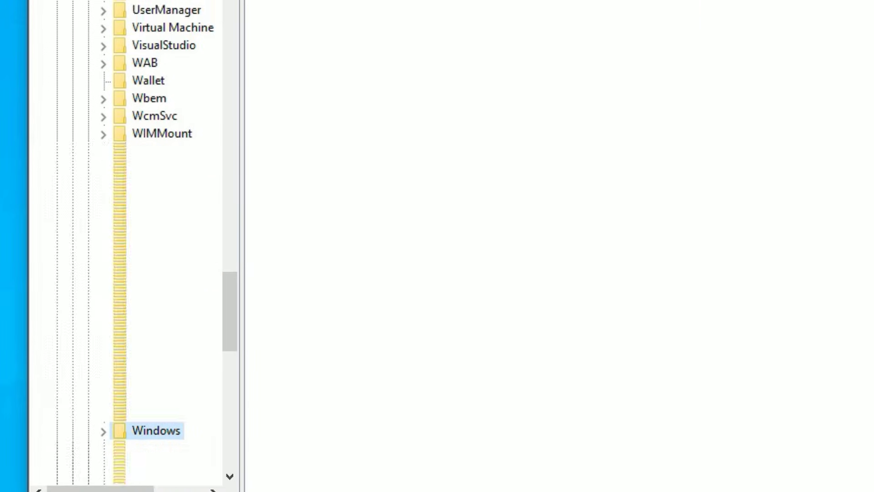
key("Right")
key("Down")
key("Down")
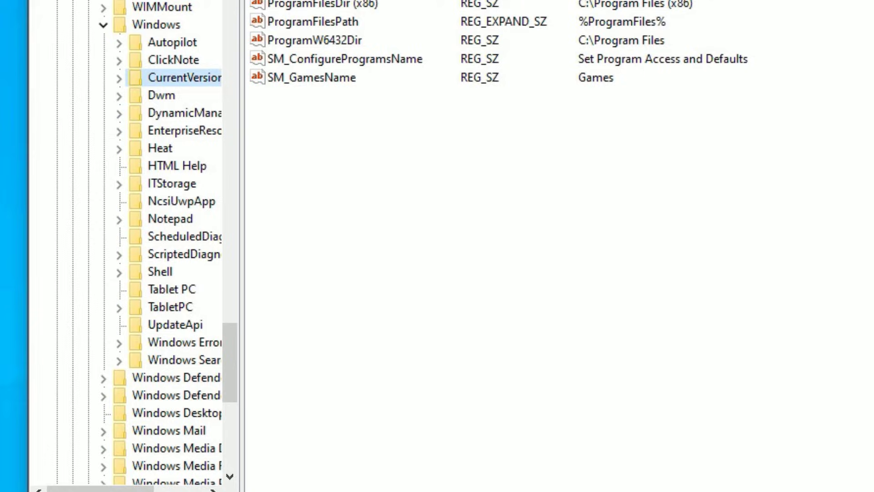
key("Right")
key("Down")
key("Down")
key("Down")
key("Down")
key("Down")
key("Down")
key("Down")
key("Down")
key("Down")
key("Down")
key("Down")
key("Down")
key("Down")
key("Down")
key("Down")
key("Down")
key("Down")
key("Down")
key("Down")
key("Down")
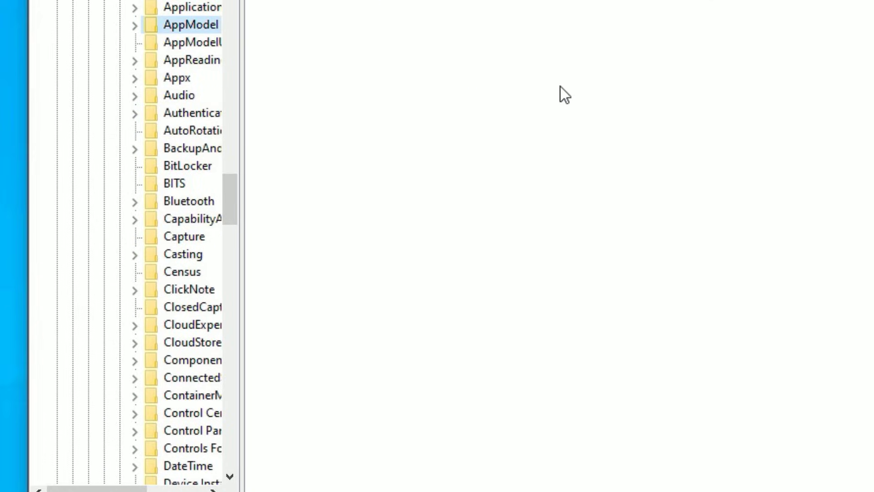
key("Down")
key("Down")
key("Down")
key("Down")
key("Down")
key("Down")
key("Down")
key("Down")
key("Down")
key("Down")
key("Down")
key("Down")
key("Down")
key("Down")
key("Down")
key("Down")
key("Down")
key("Down")
key("Down")
key("Down")
key("Up")
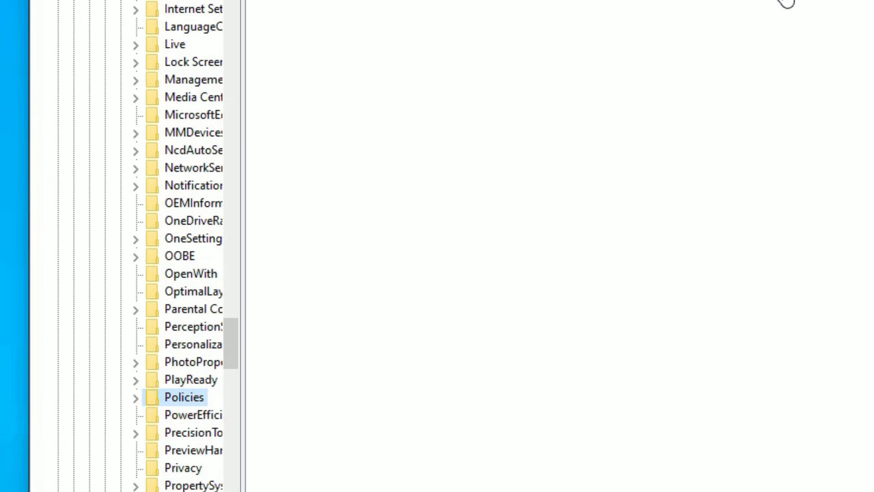
key("Right")
key("Down")
key("Down")
key("Down")
key("Down")
key("Down")
key("Down")
key("Down")
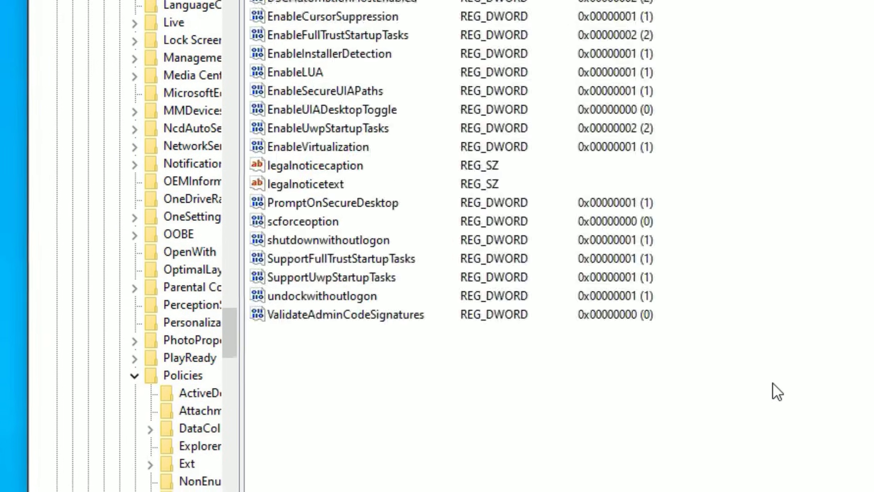
key("Right")
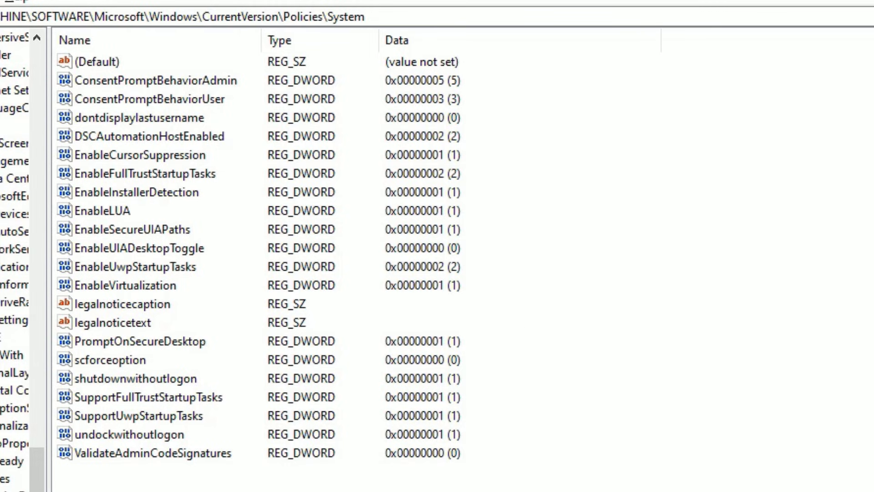
- Edit the EnableCursorSuppression value and set its value data to 0
key("Tab")
left_click(149, 136)
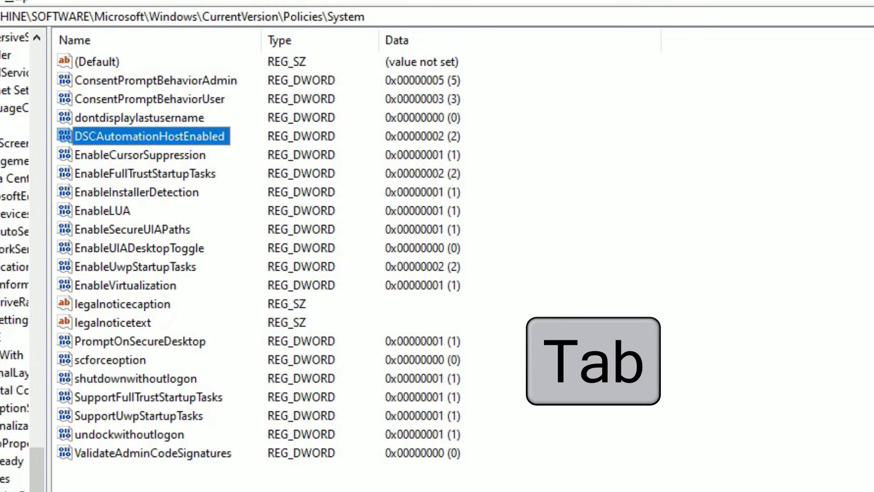
left_click(140, 155)
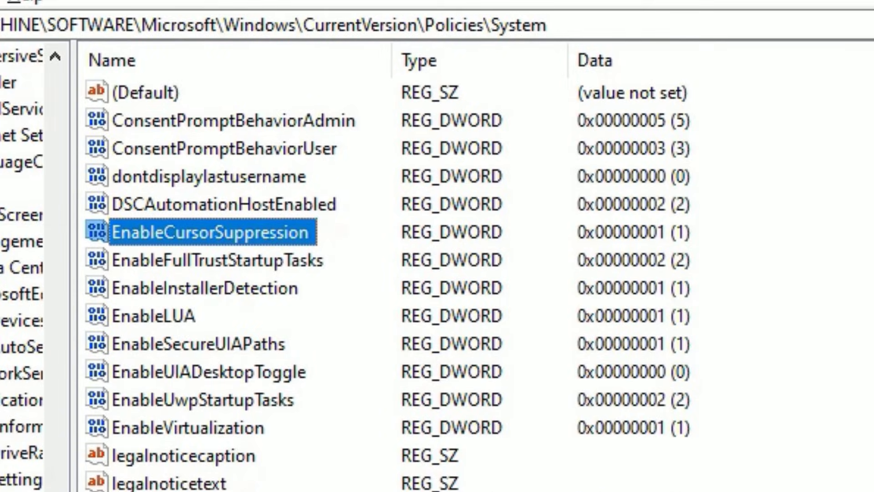
key("Return")
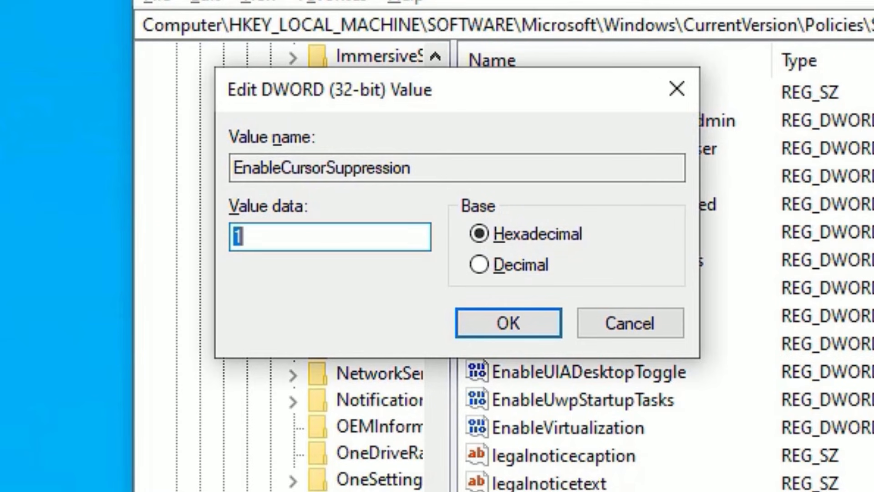
type("0")
key("Return")
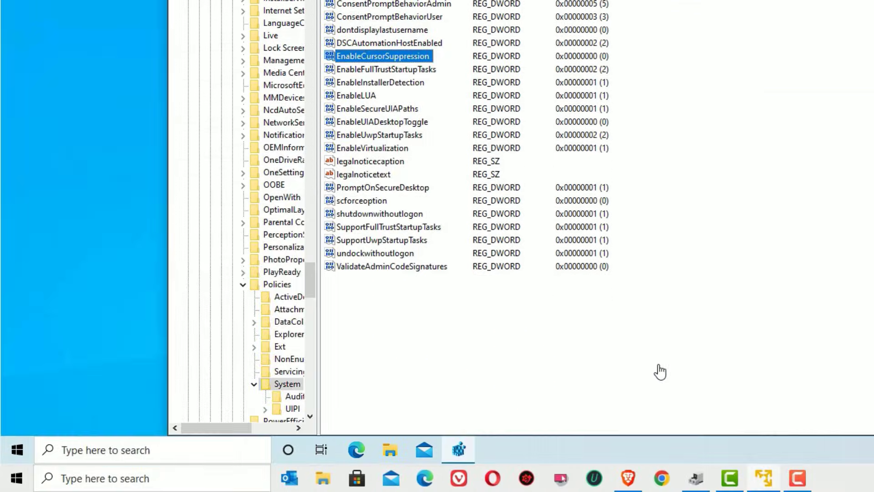
- Bring up the Start menu's power choices (Sleep, Shut down, Restart) to restart the PC
key("super")
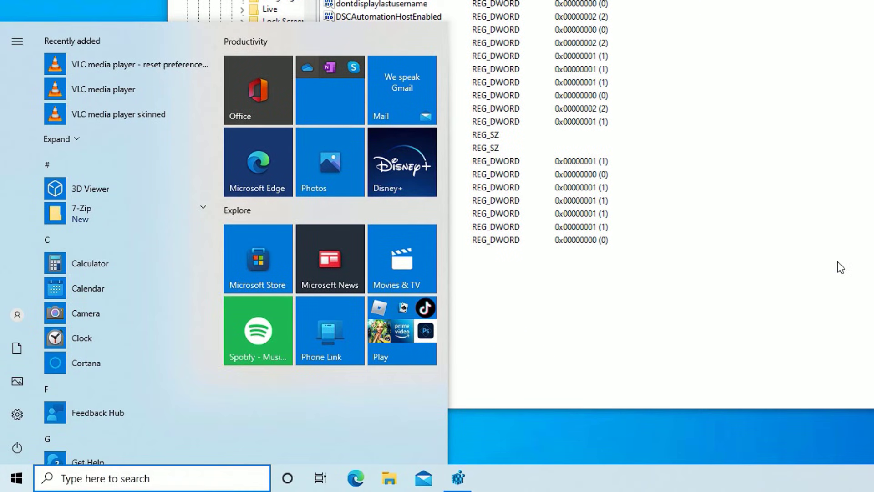
key("Down")
key("Down")
key("Down")
key("Down")
key("Down")
key("Return")
key("Down")
key("Down")
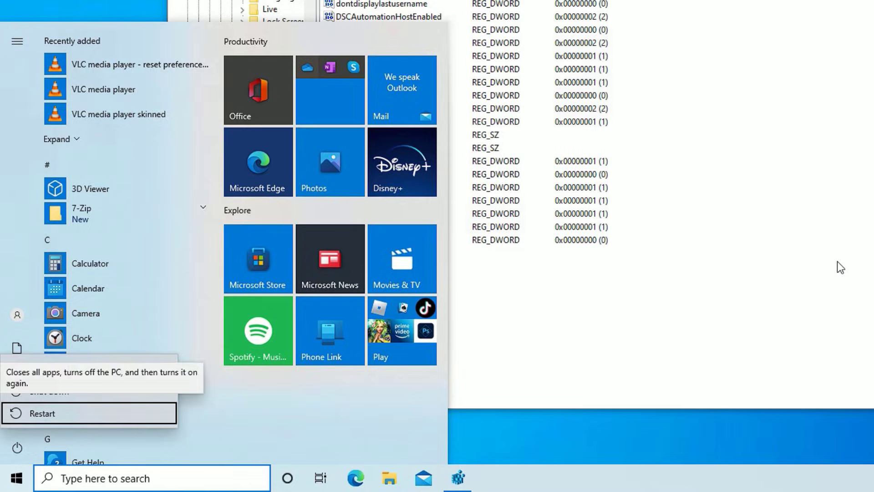